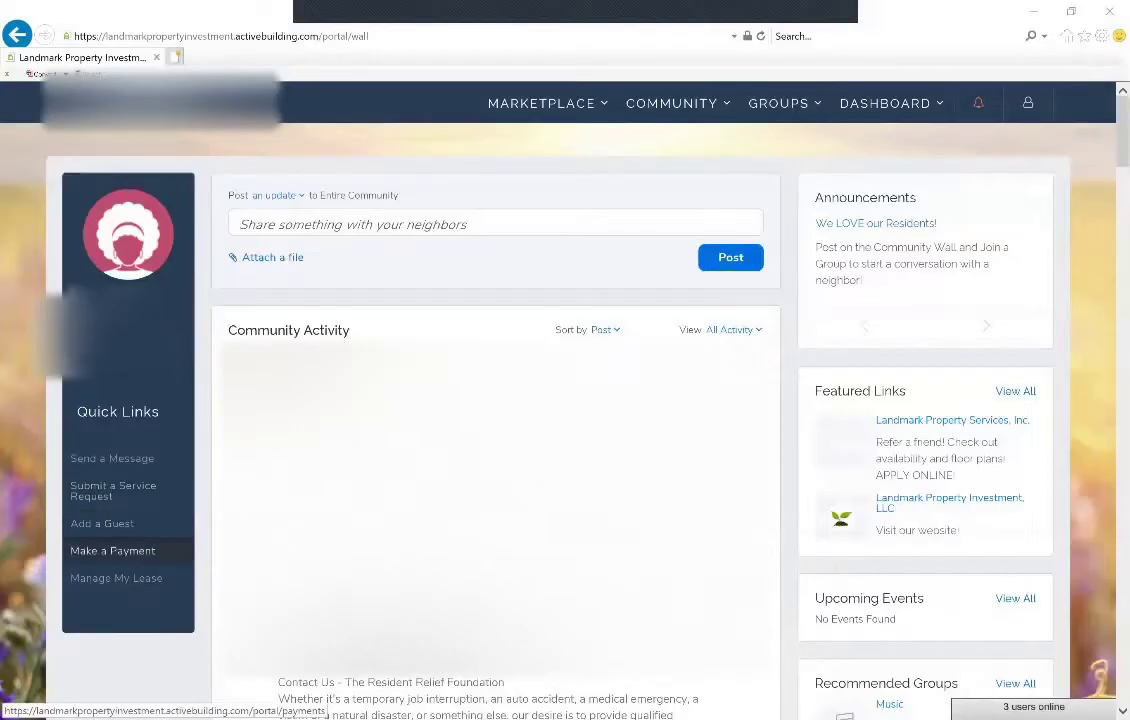
# - Open the rent payment page and start adding a new payment account for the one-time payment
pyautogui.click(112, 550)
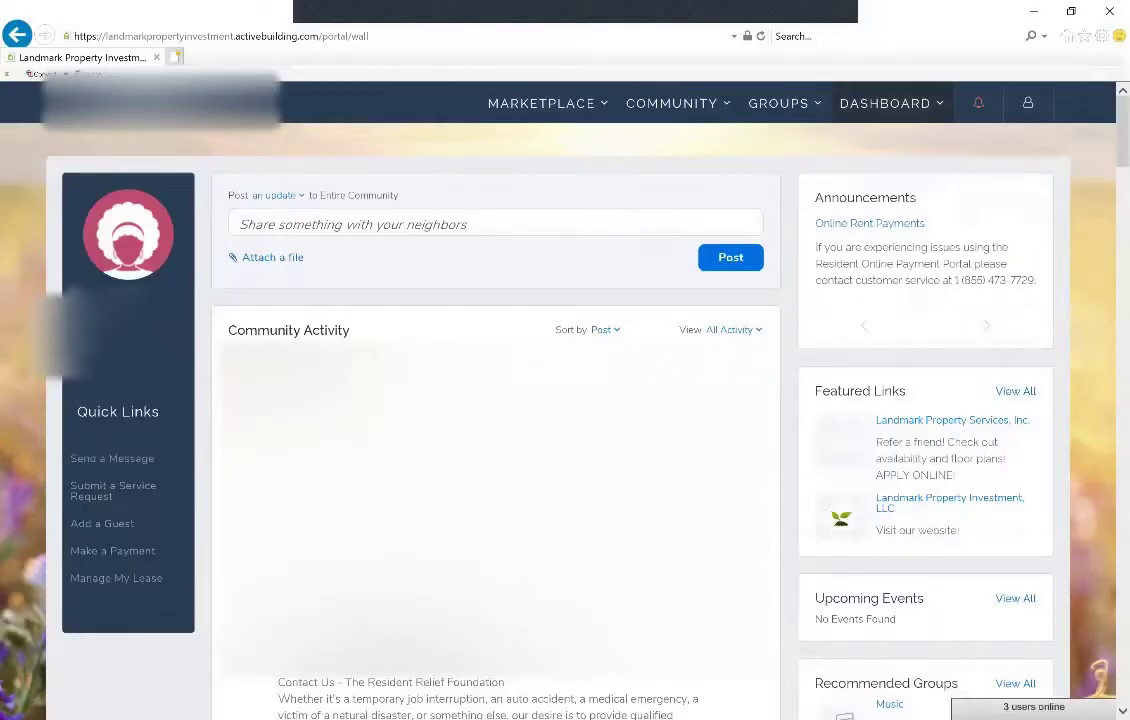
pyautogui.moveTo(885, 103)
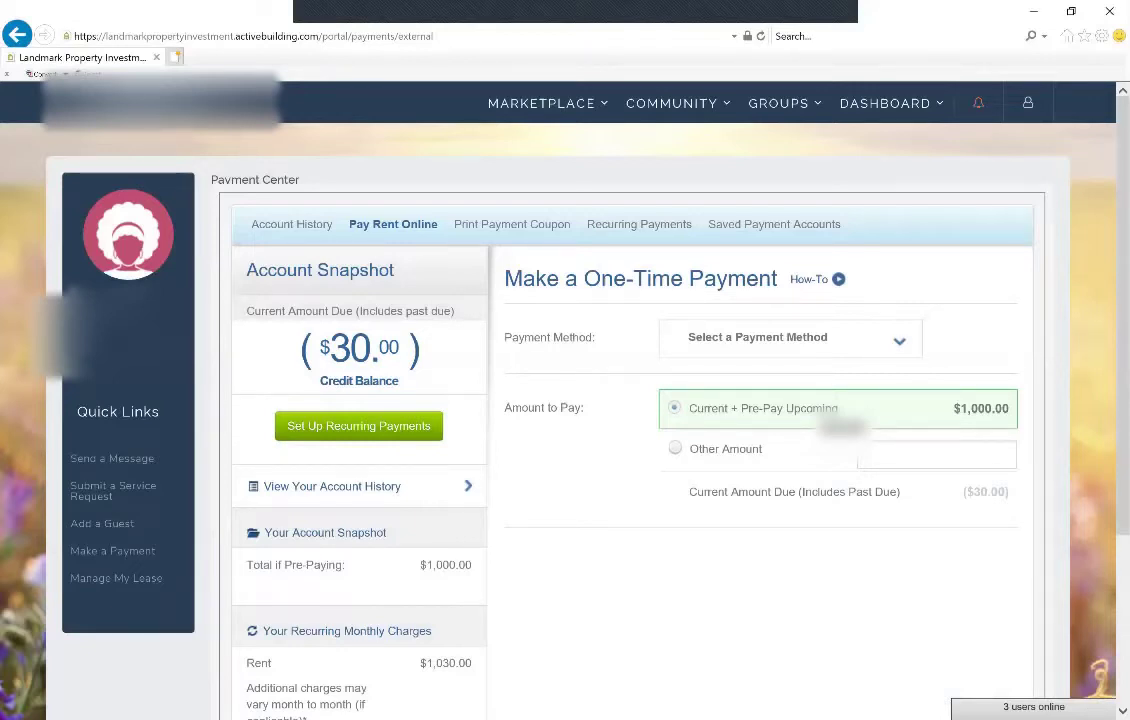
pyautogui.click(790, 337)
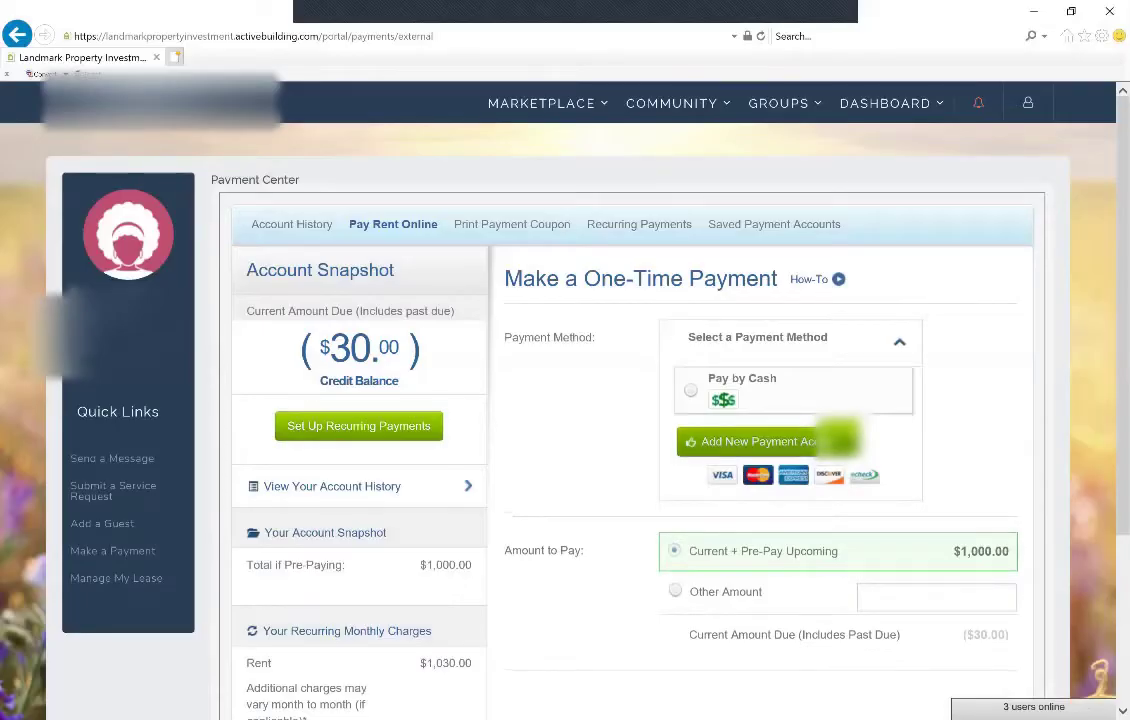
pyautogui.click(838, 440)
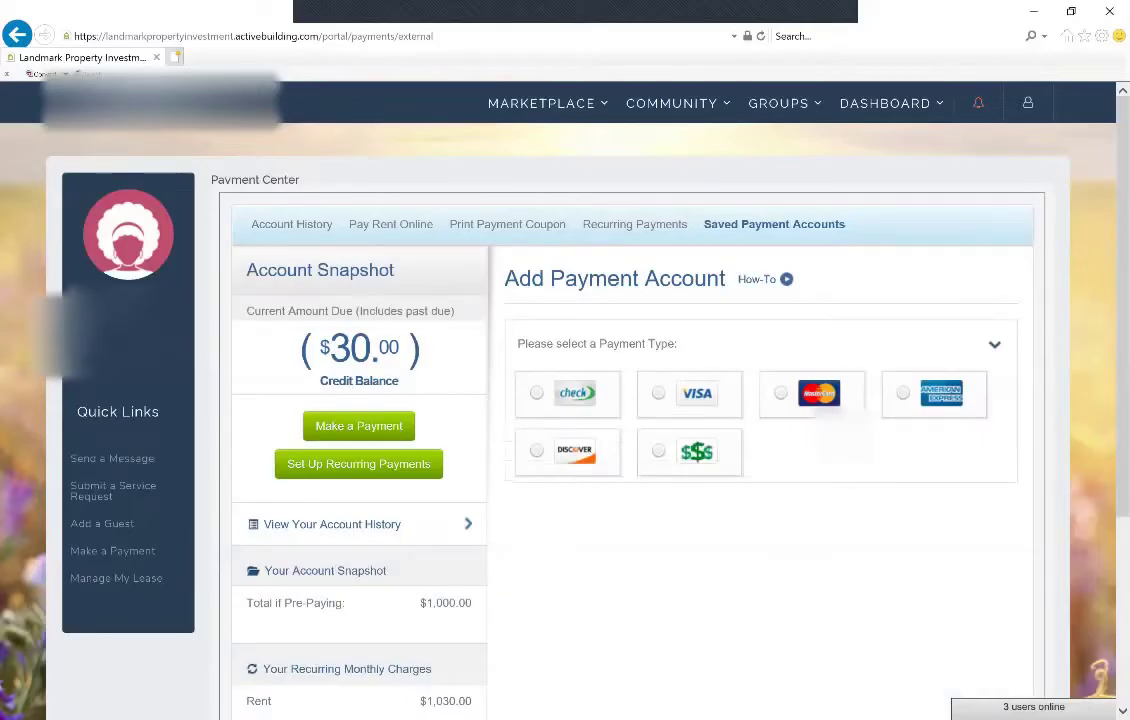
# - Choose check as the payment type and review the fields of the bank account form
pyautogui.click(536, 393)
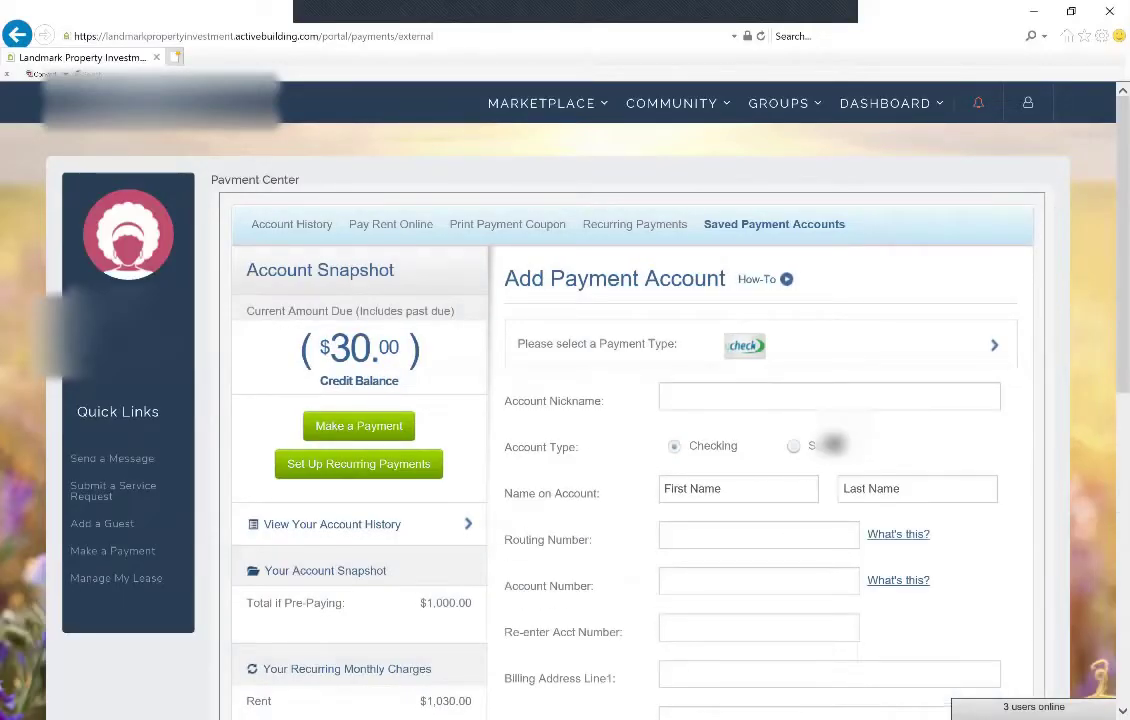
pyautogui.scroll(-4, 565, 400)
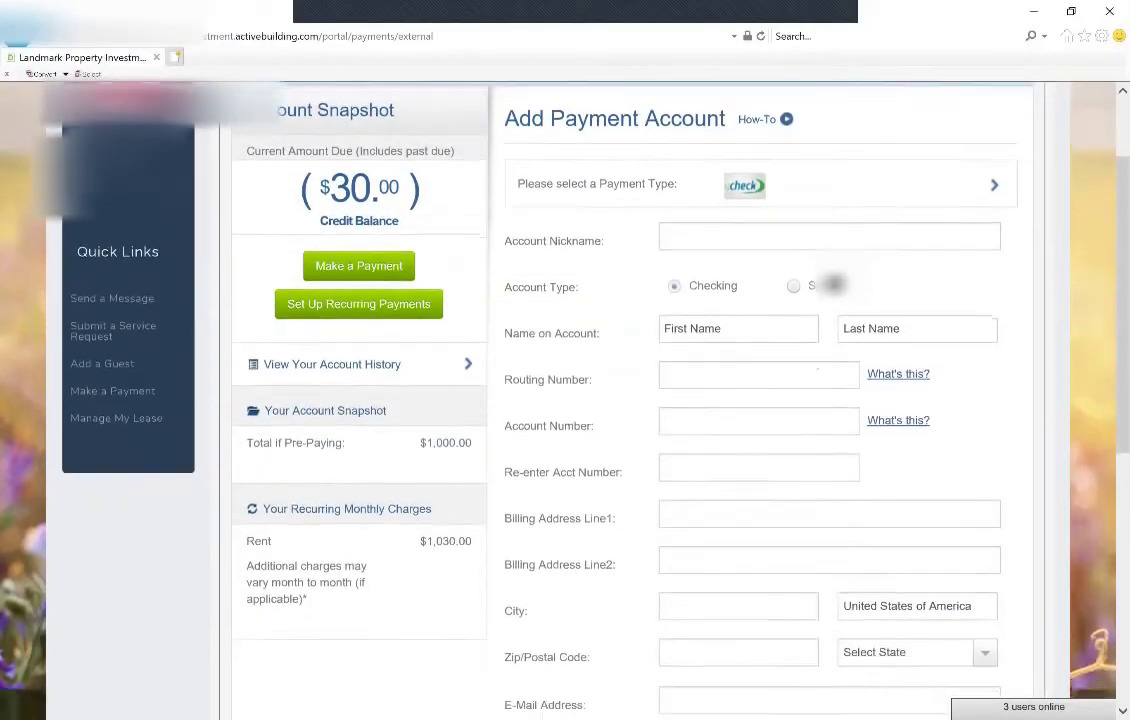
pyautogui.scroll(-2, 832, 204)
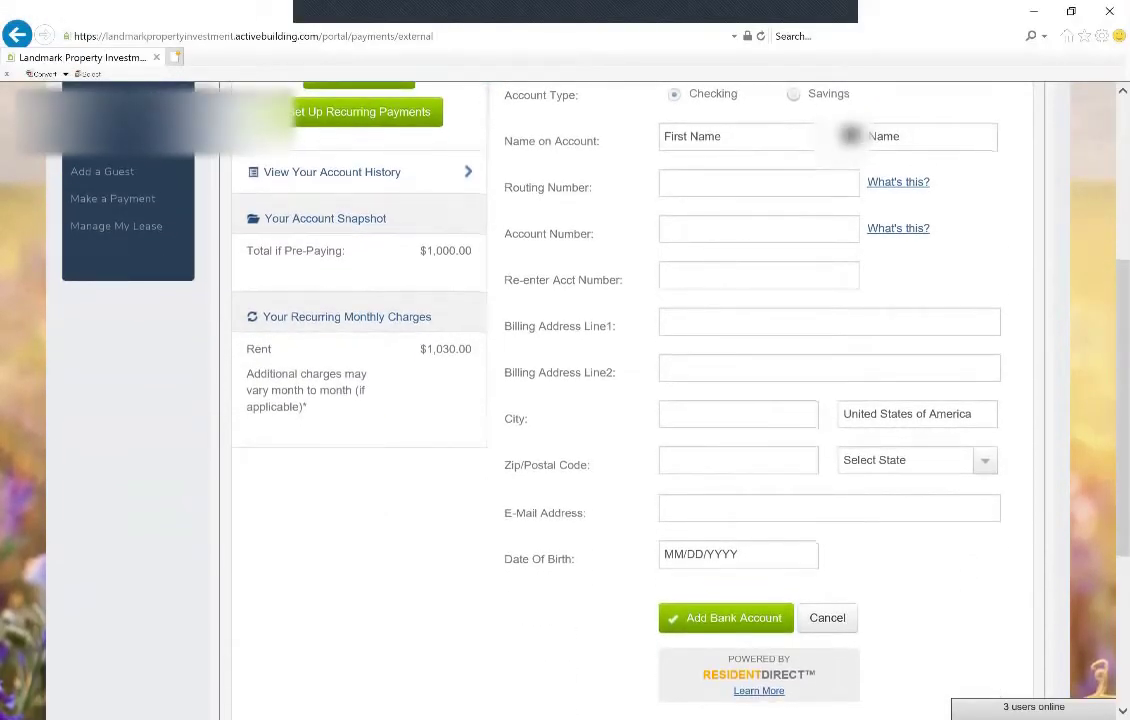
pyautogui.scroll(-1, 565, 400)
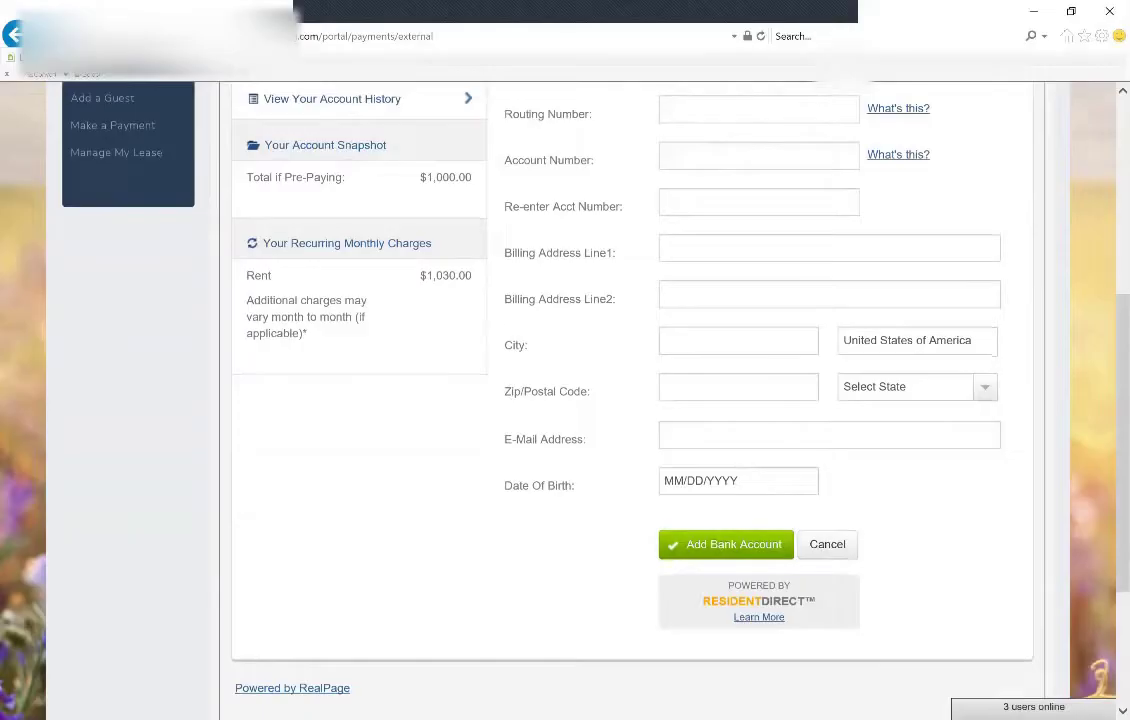
pyautogui.scroll(8, 565, 400)
pyautogui.scroll(-1, 391, 250)
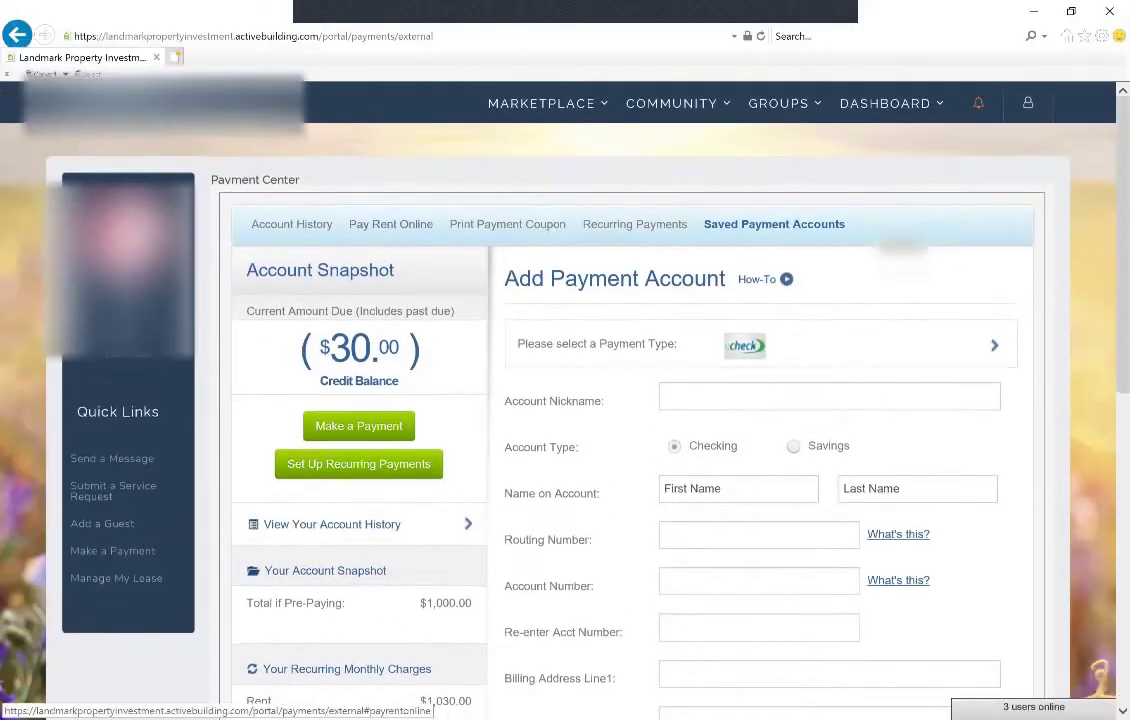
# - Start scheduling a new recurring payment and review its payment account and recurring amount options
pyautogui.click(391, 224)
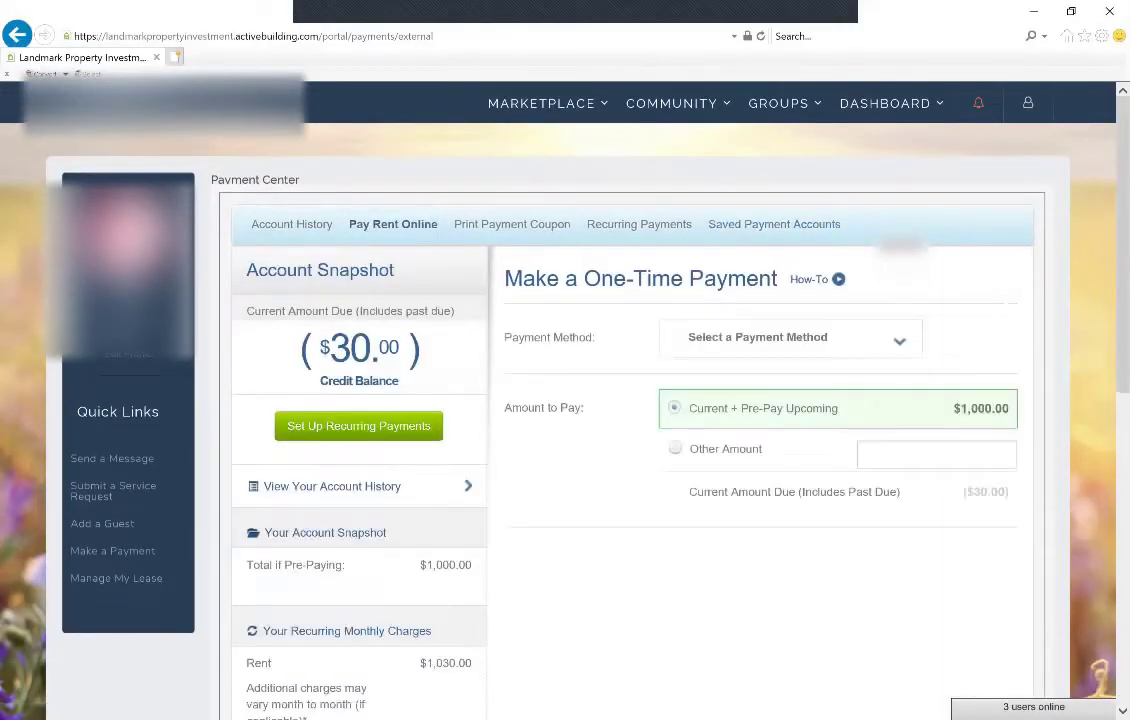
pyautogui.click(358, 426)
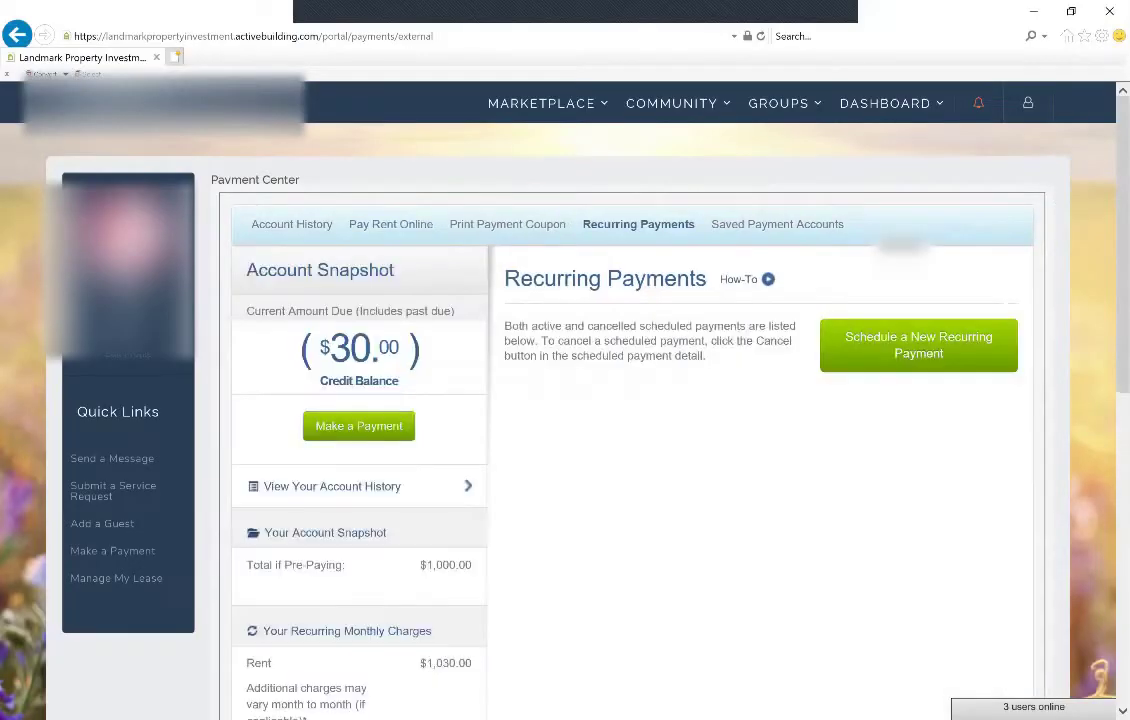
pyautogui.click(918, 344)
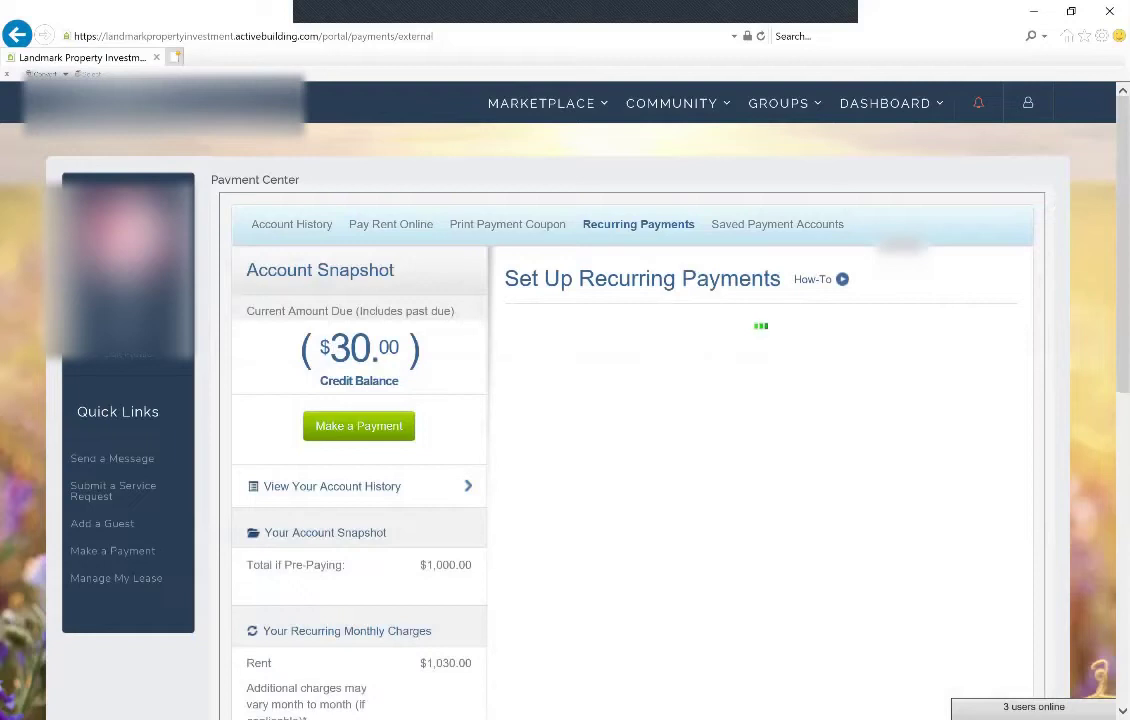
pyautogui.scroll(-1, 565, 400)
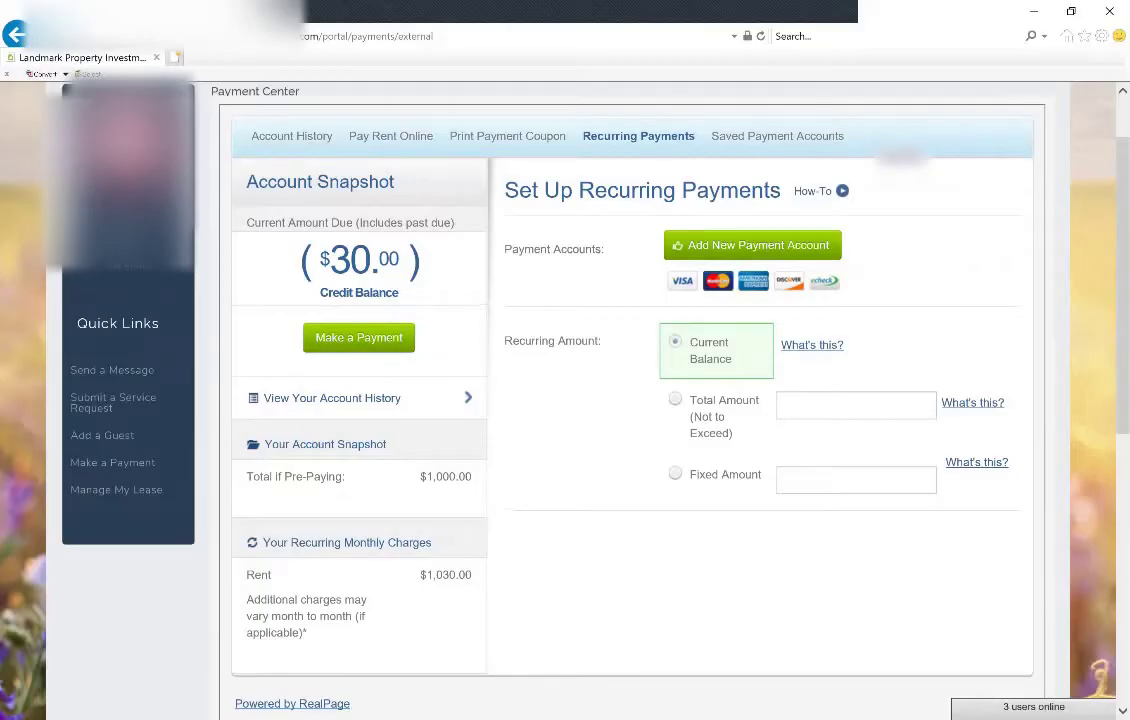
pyautogui.scroll(-2, 632, 400)
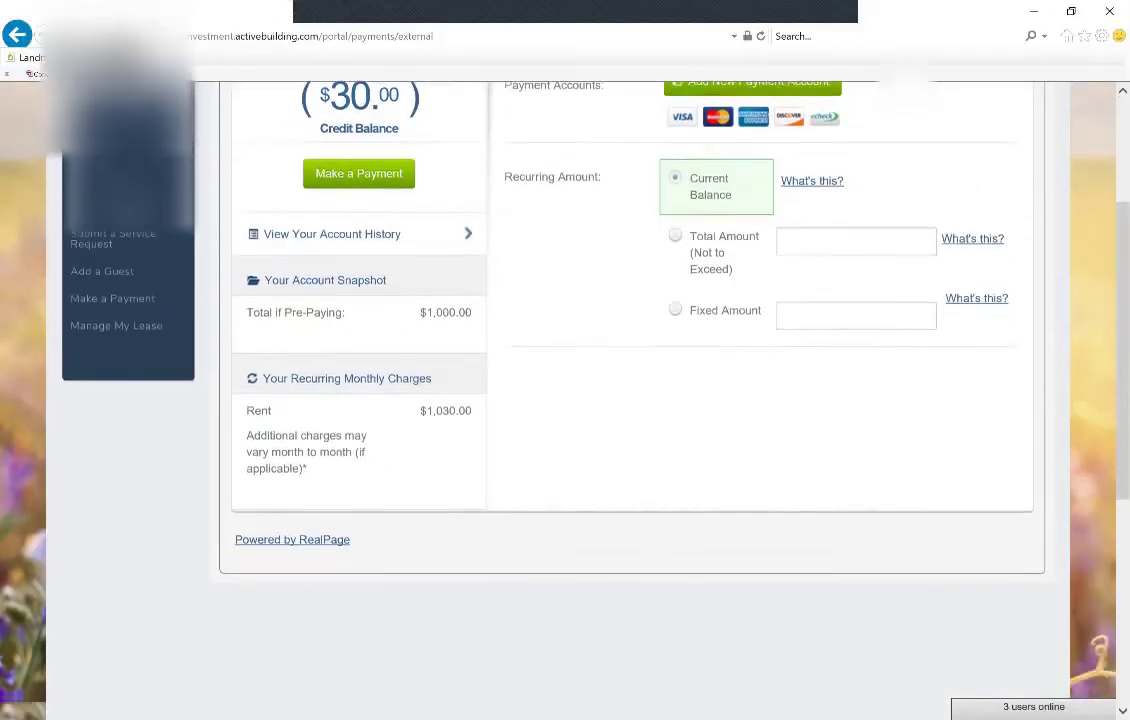
pyautogui.scroll(3, 632, 400)
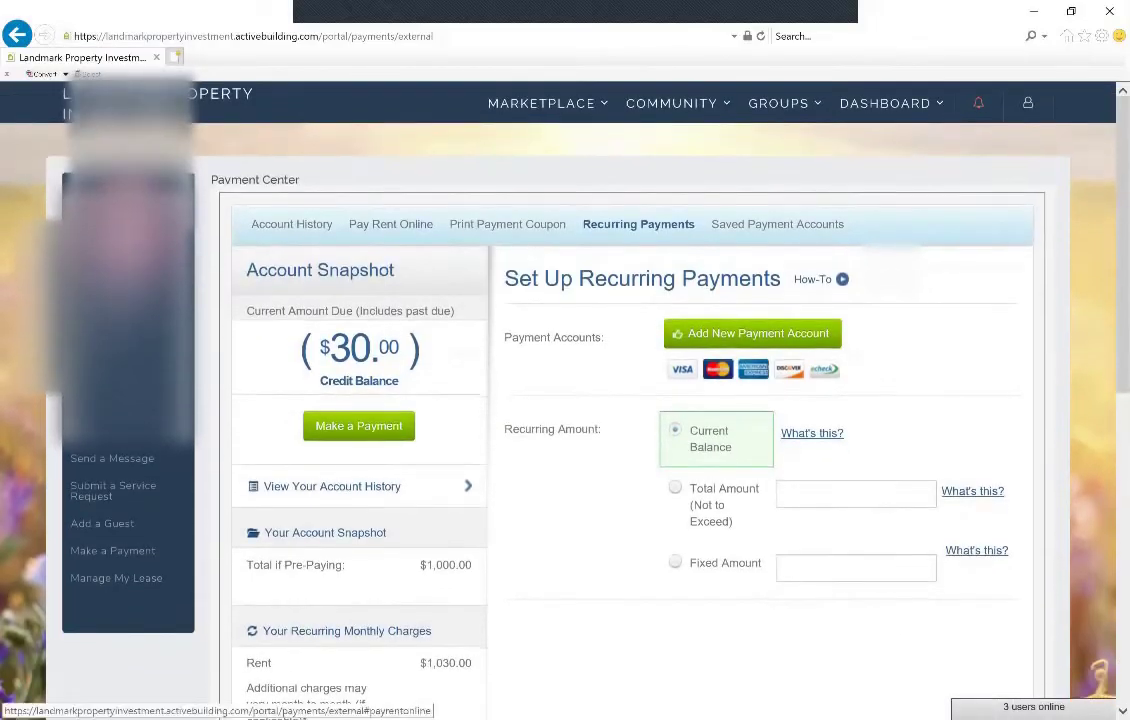
# - Return to the one-time payment form and set the amount to pay to Other Amount, $30.00
pyautogui.click(391, 224)
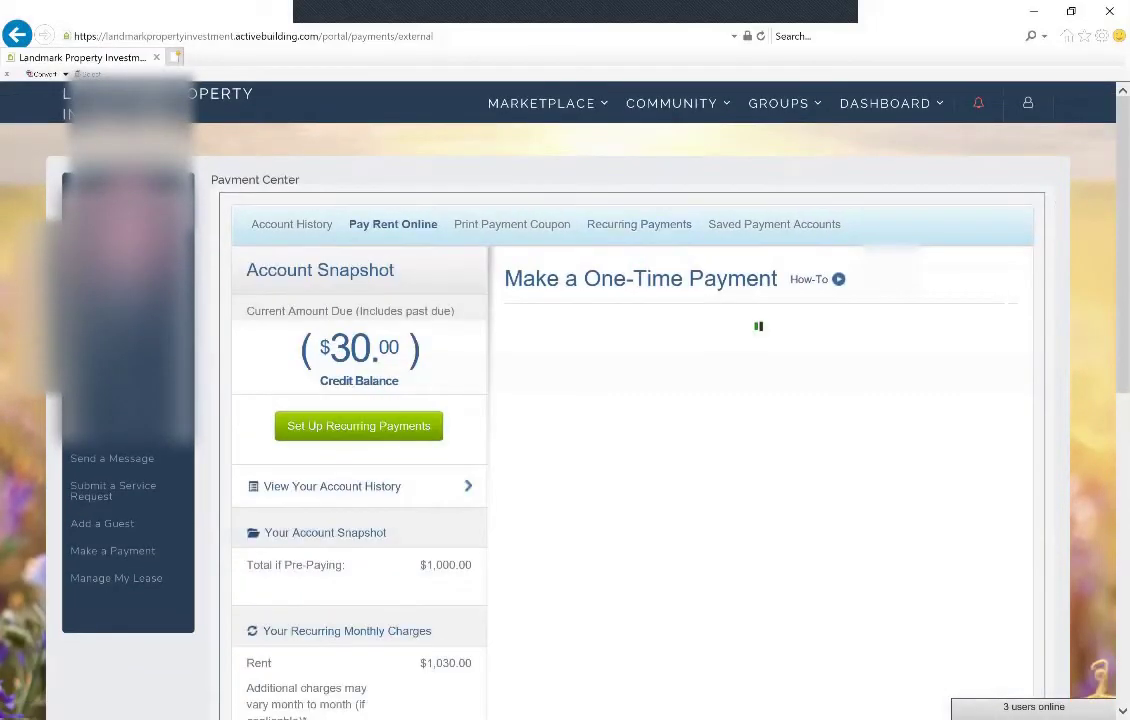
pyautogui.scroll(-1, 565, 400)
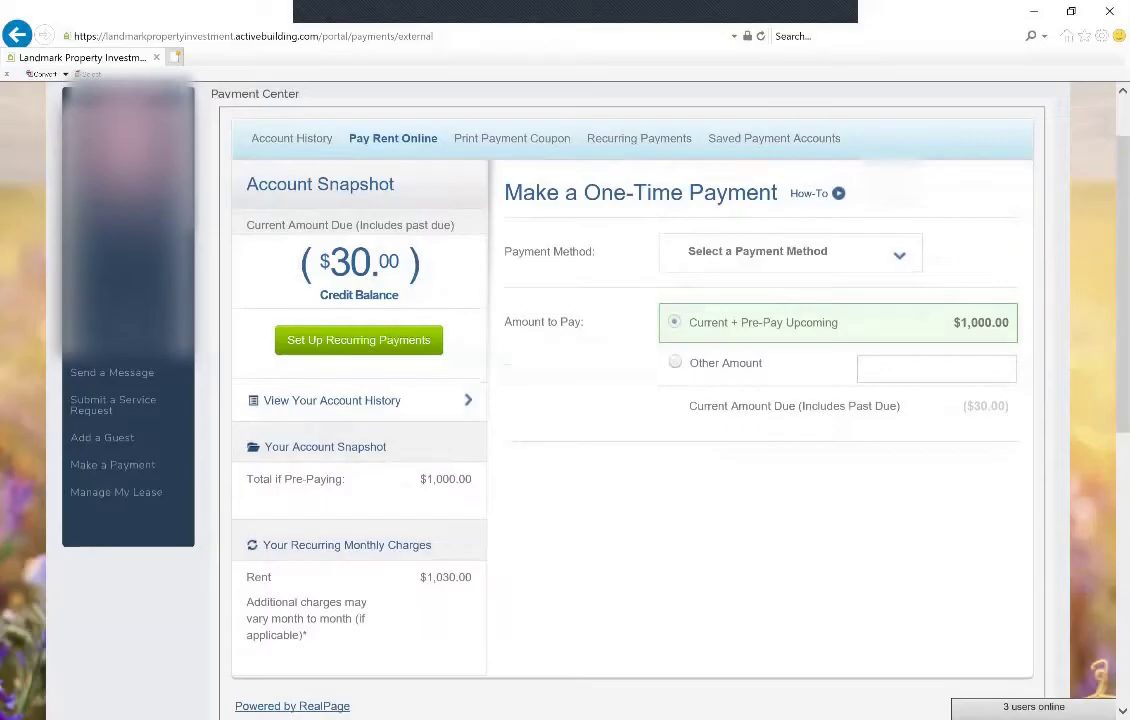
pyautogui.click(675, 362)
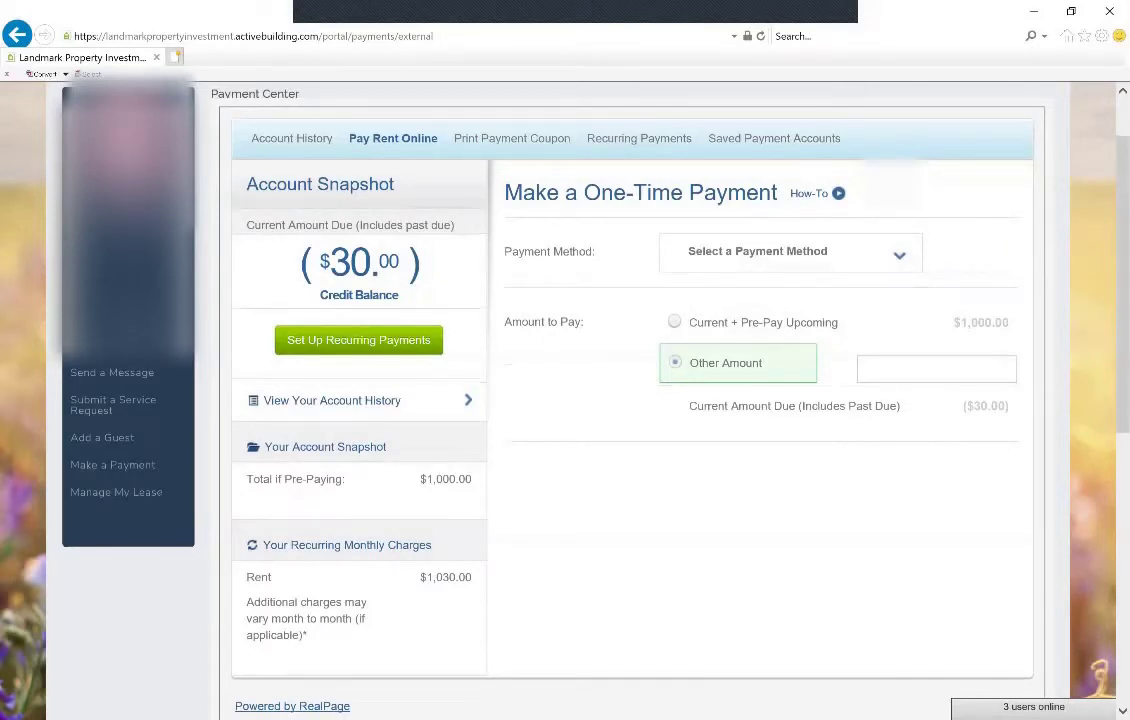
pyautogui.click(865, 368)
pyautogui.write('$30')
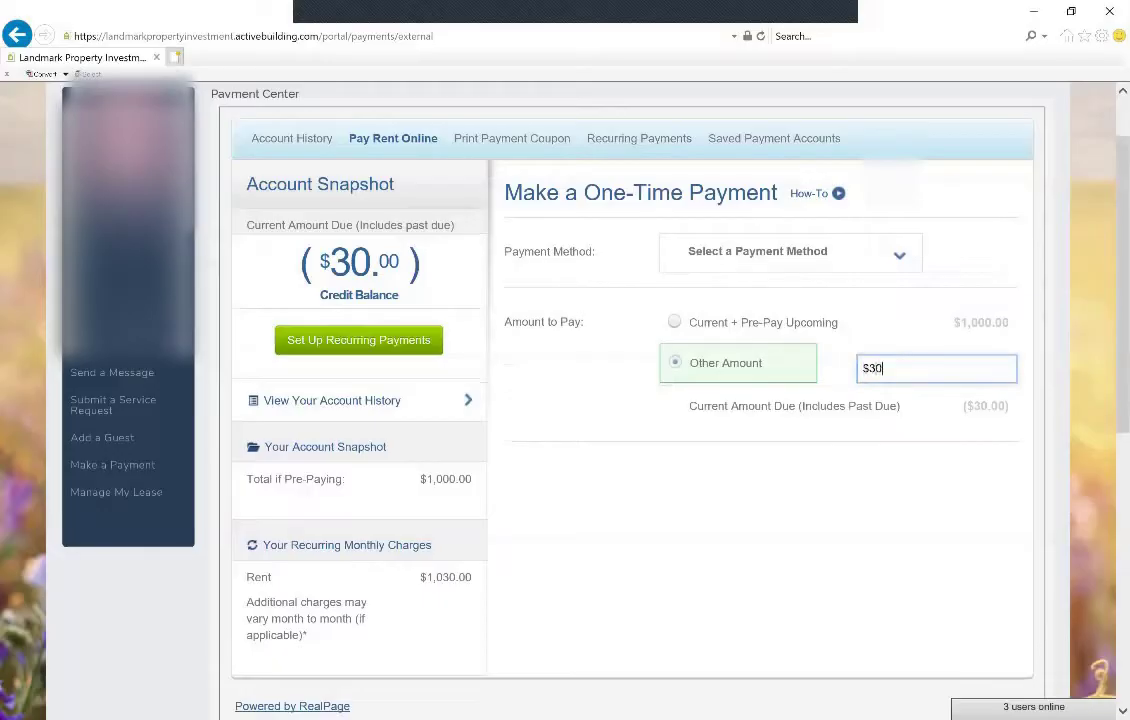
pyautogui.write('.00')
pyautogui.scroll(-1, 631, 400)
pyautogui.scroll(1, 631, 400)
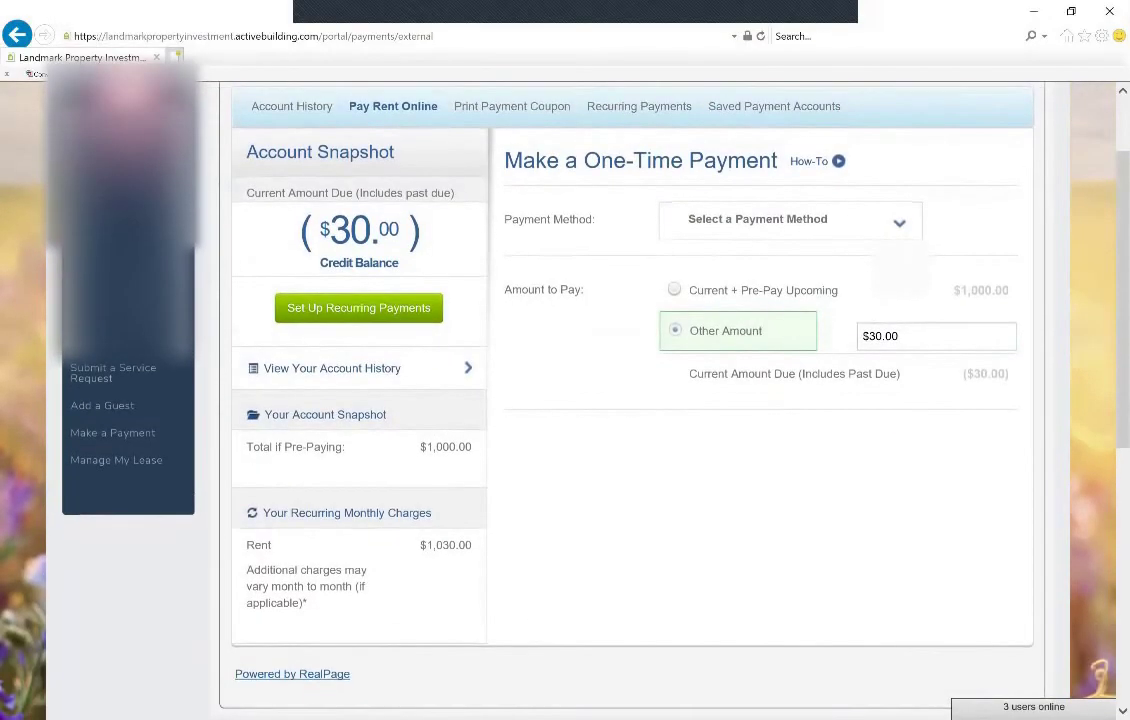
# - Clear the Other Amount value from the one-time payment form
pyautogui.click(899, 336)
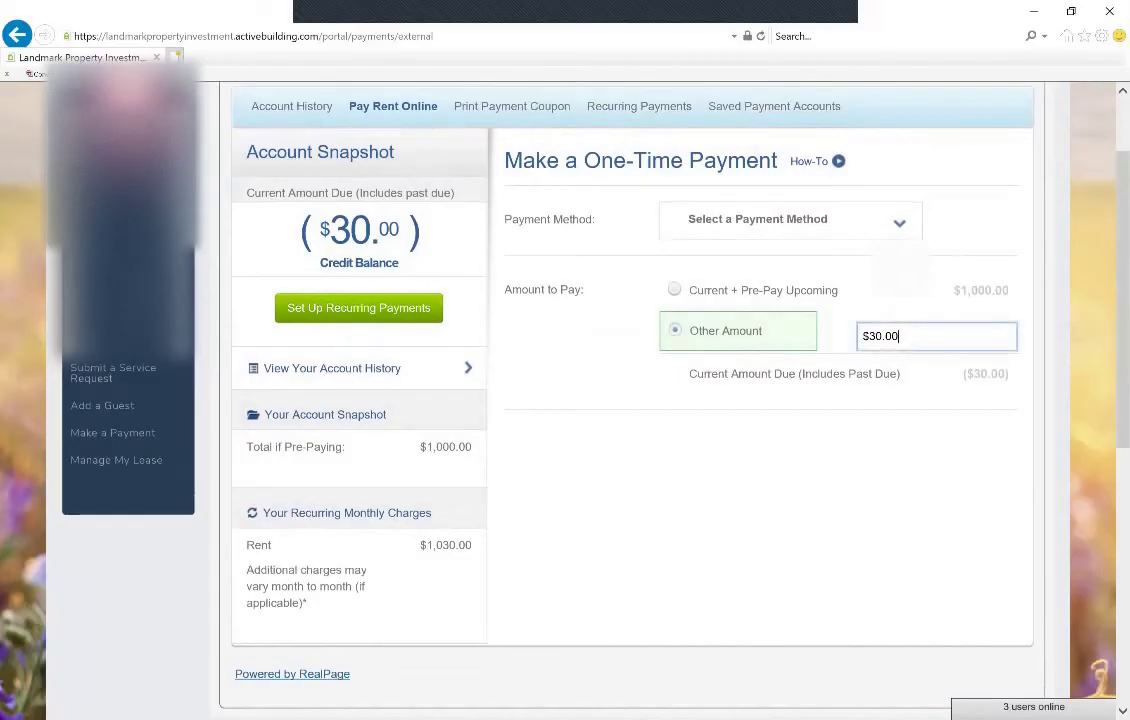
pyautogui.press('BackSpace')
pyautogui.press('BackSpace')
pyautogui.press('BackSpace')
pyautogui.press('BackSpace')
pyautogui.press('BackSpace')
pyautogui.press('BackSpace')
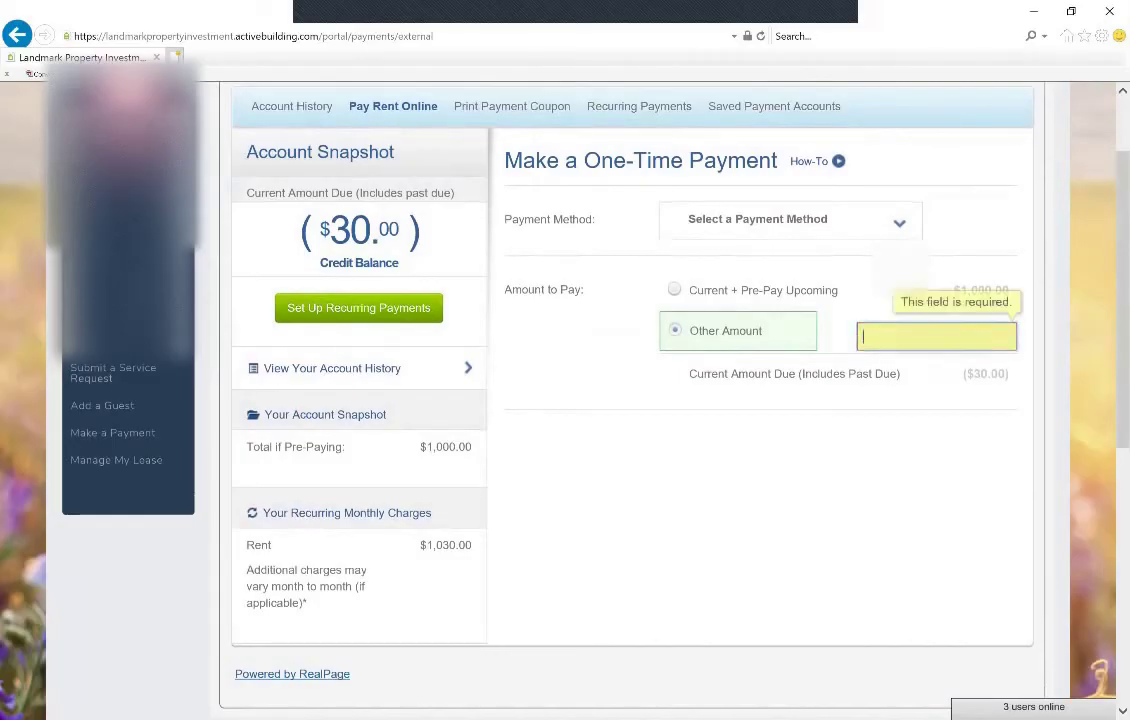
pyautogui.write('$30.')
pyautogui.press('BackSpace')
pyautogui.press('BackSpace')
pyautogui.press('BackSpace')
pyautogui.press('BackSpace')
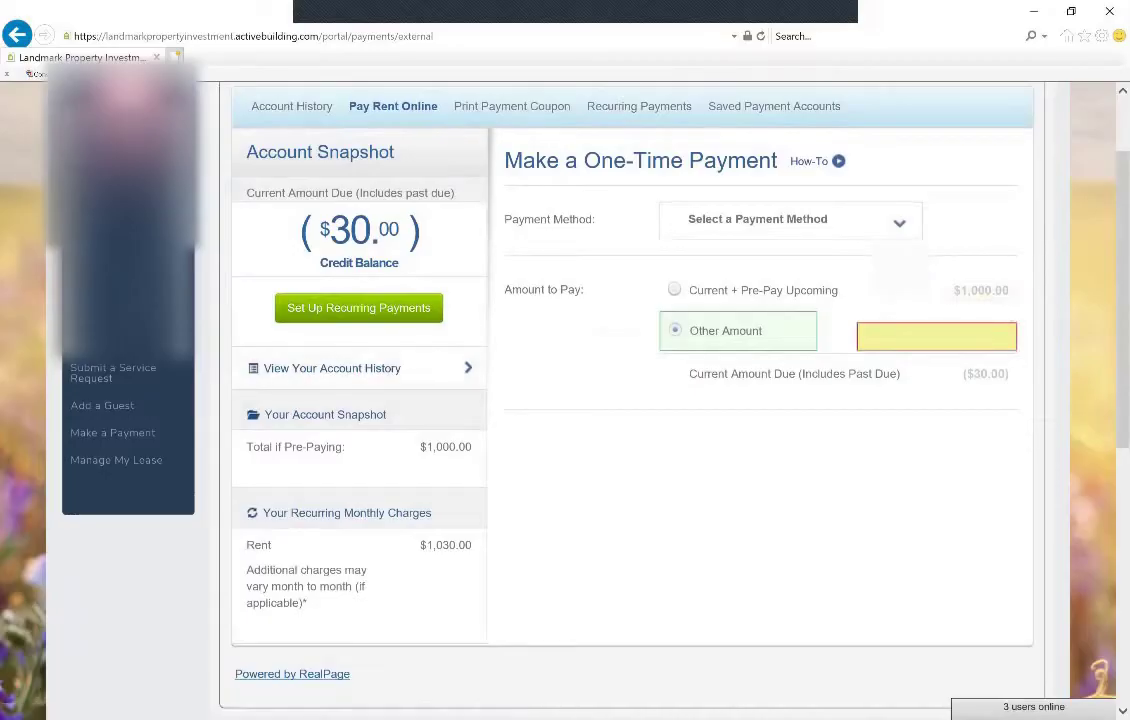
# - Reload the one-time payment page, then open and review the list of recurring payments
pyautogui.scroll(2, 565, 400)
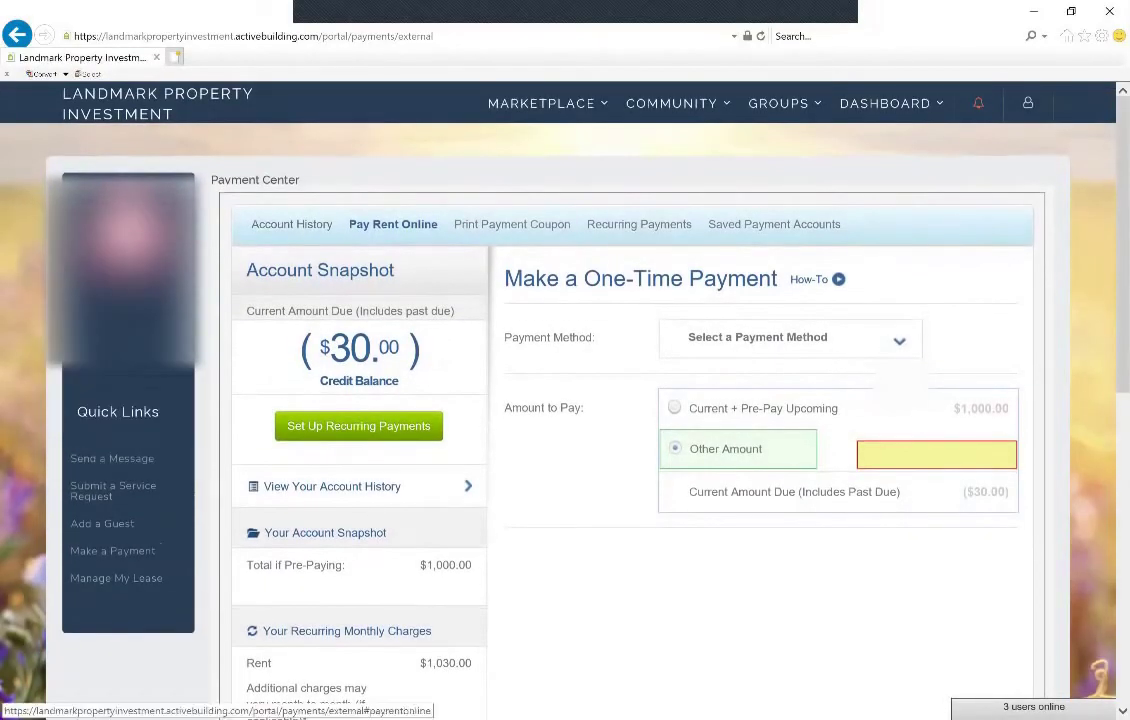
pyautogui.click(392, 224)
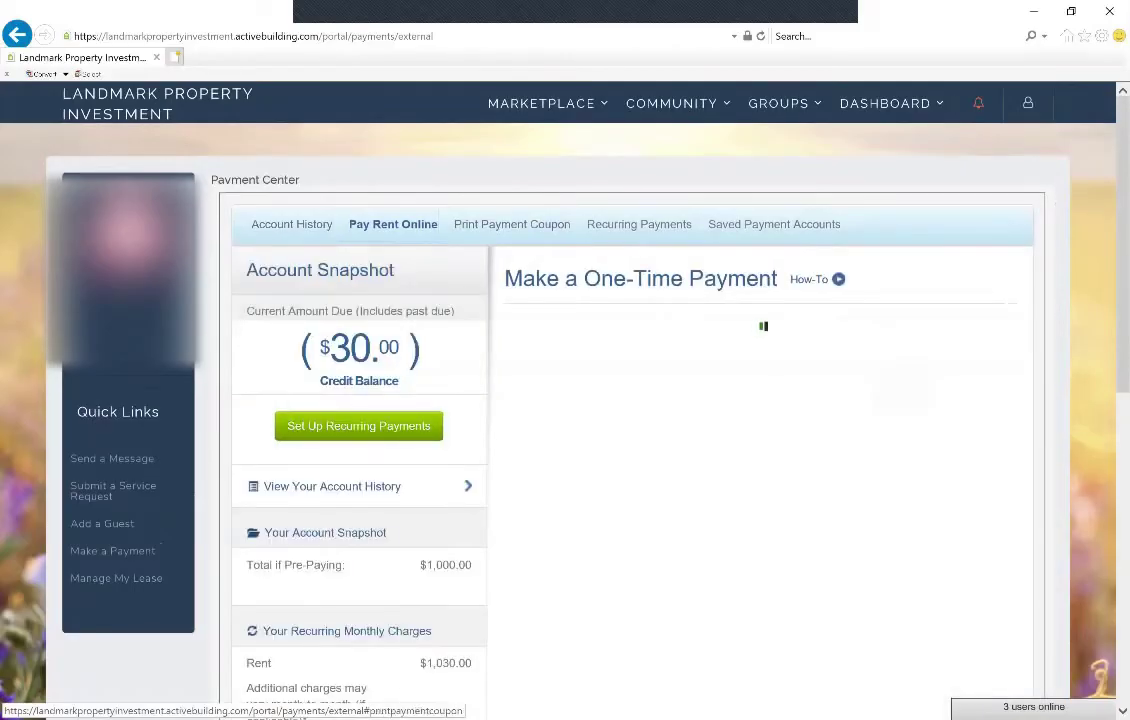
pyautogui.click(638, 224)
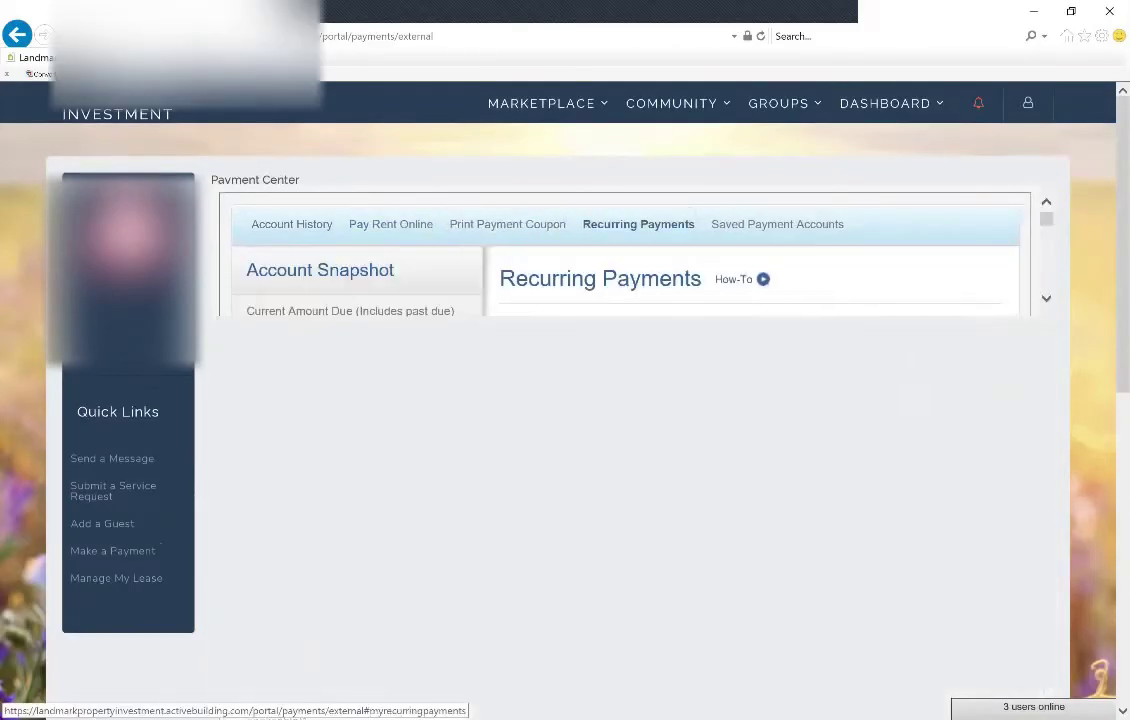
pyautogui.scroll(-1, 630, 420)
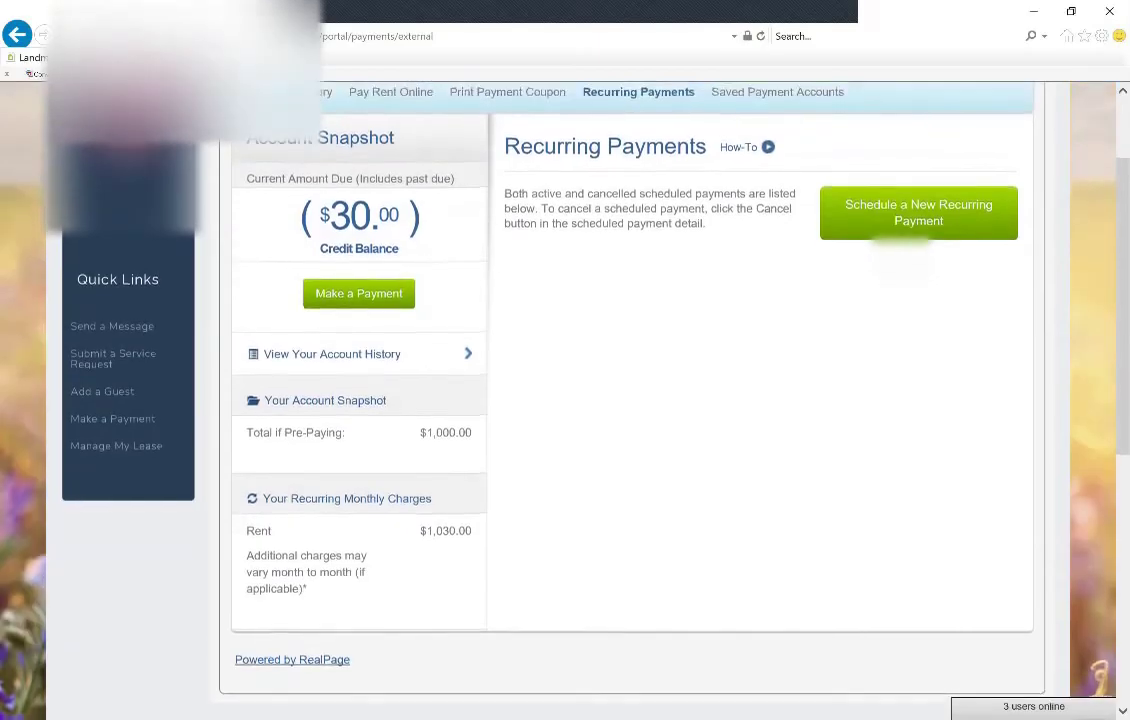
pyautogui.scroll(1, 630, 420)
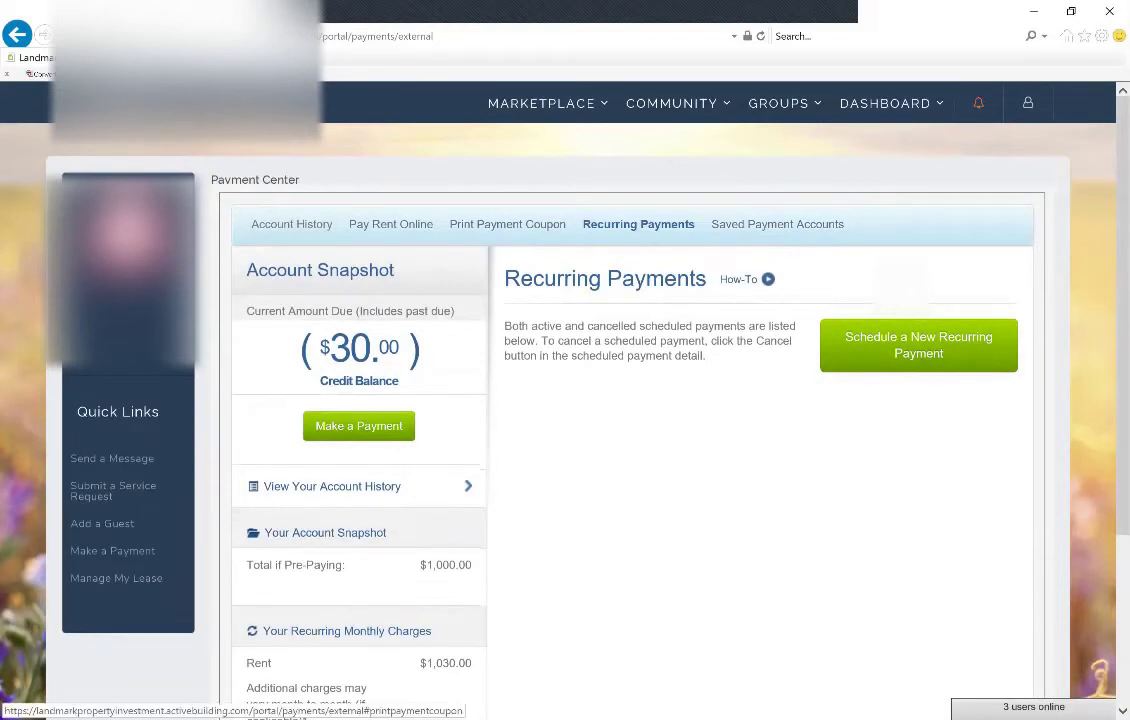
# - Open the payment coupon page and launch its payment center location search in a new window
pyautogui.click(507, 224)
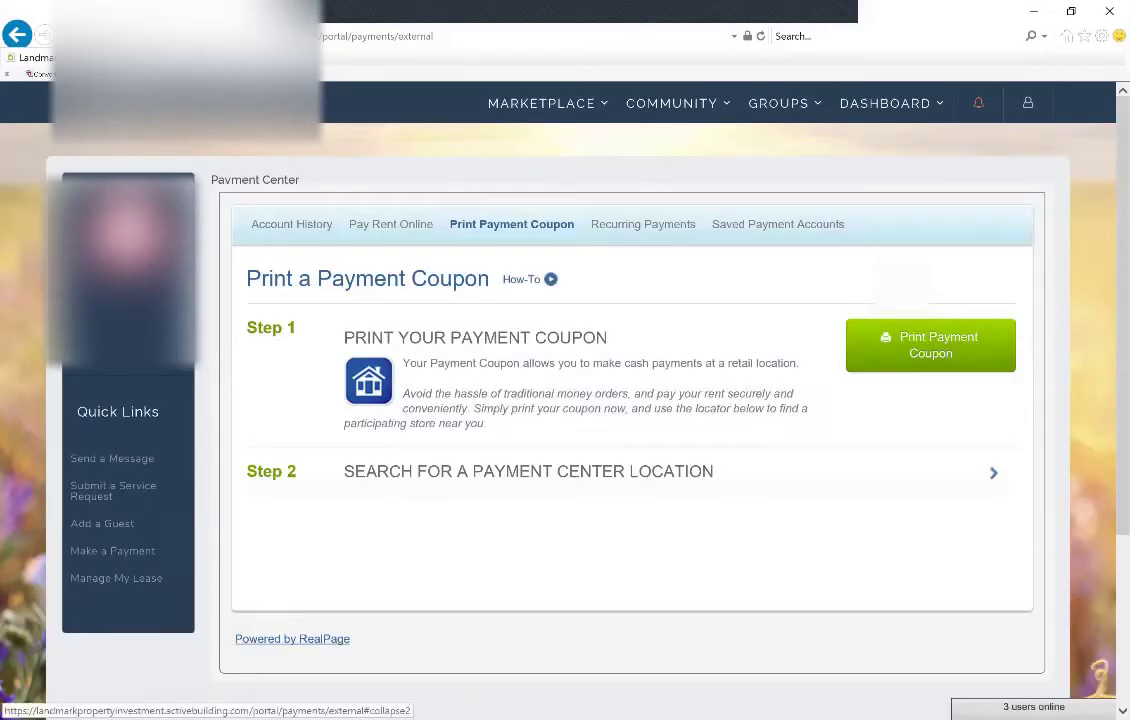
pyautogui.click(528, 471)
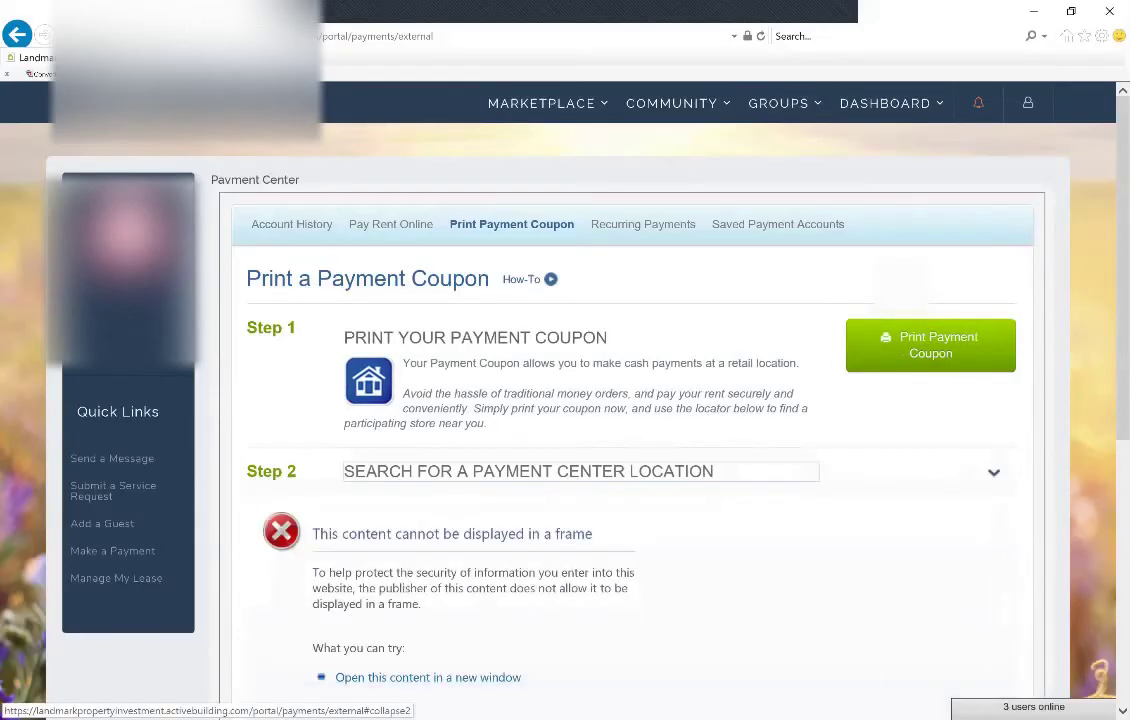
pyautogui.click(428, 677)
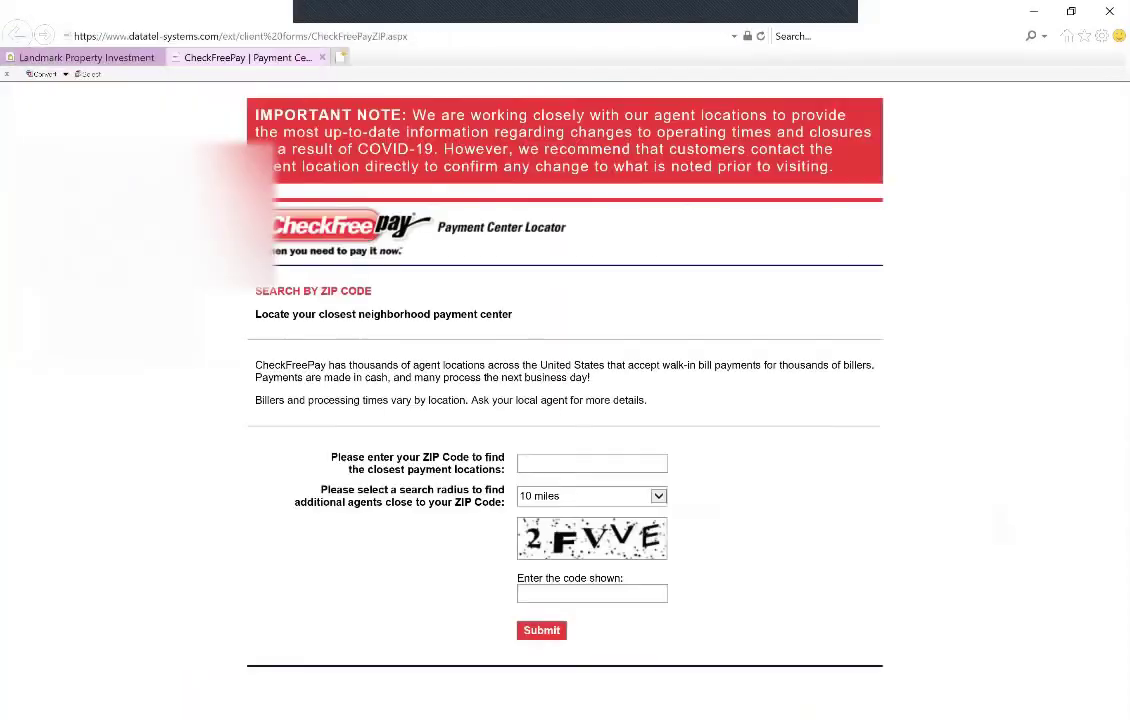
# - Search for payment centers near ZIP code 23221, entering the displayed verification code to submit the form
pyautogui.click(591, 463)
pyautogui.write('23221')
pyautogui.click(591, 593)
pyautogui.write('2fvve')
pyautogui.press('Return')
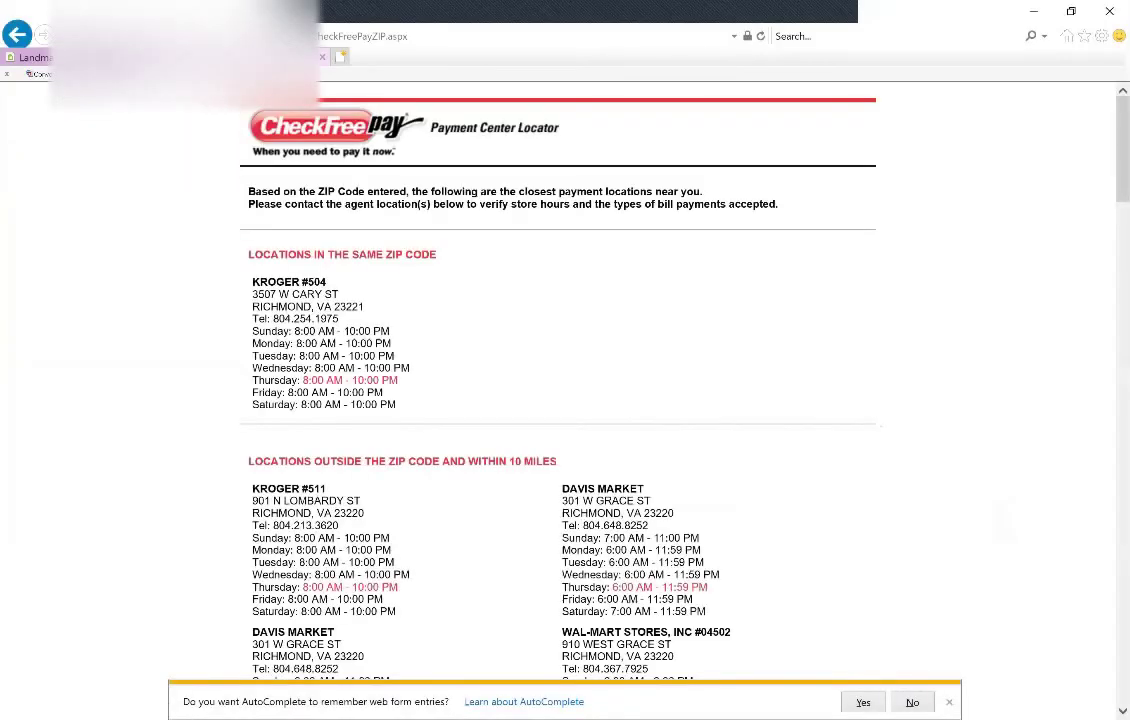
# - Examine the payment center locations and opening hours, both in the same ZIP code and within 10 miles
pyautogui.scroll(-1, 565, 400)
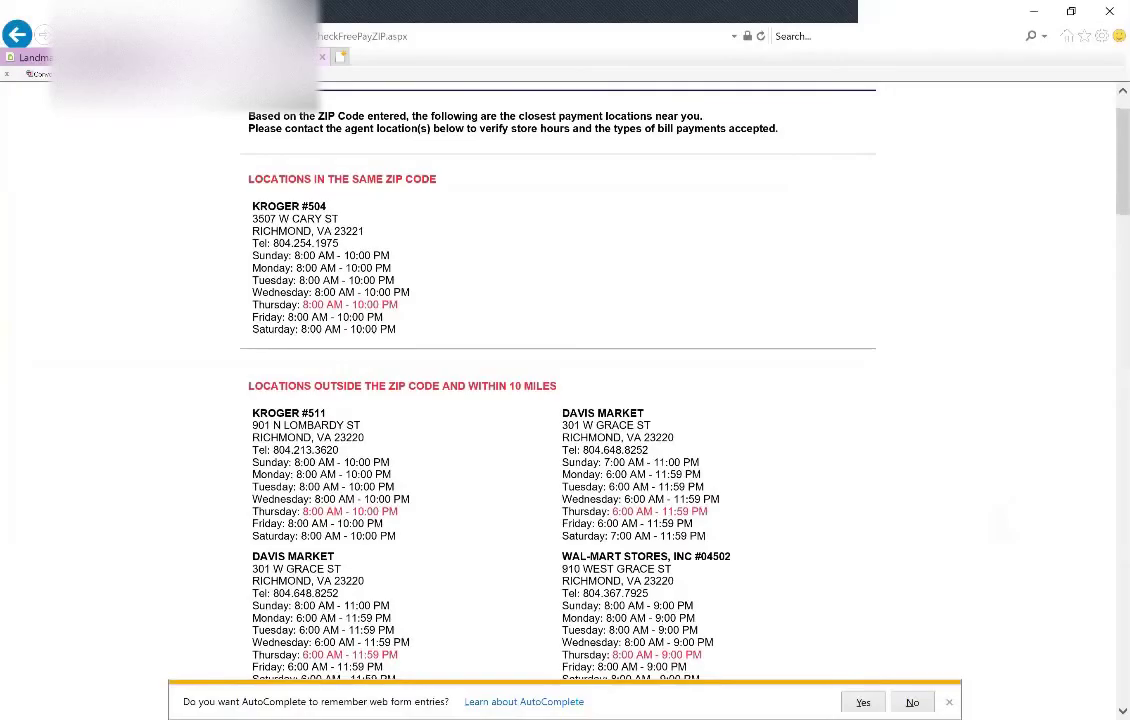
pyautogui.scroll(-4, 565, 400)
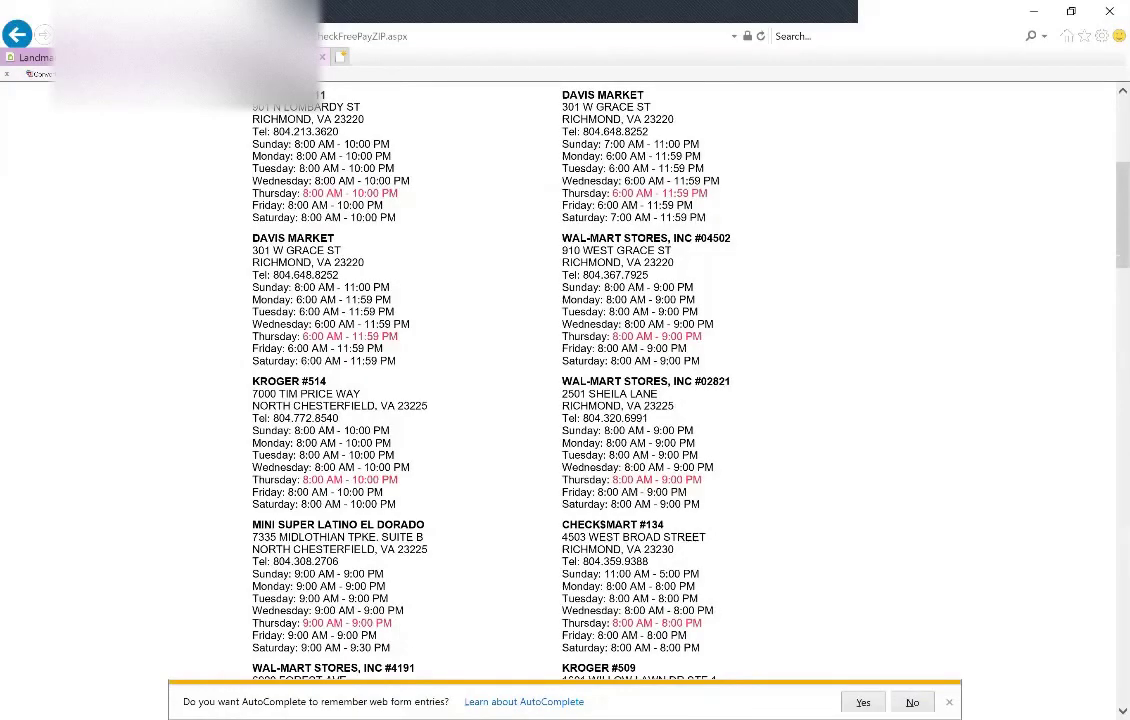
pyautogui.scroll(-3, 565, 400)
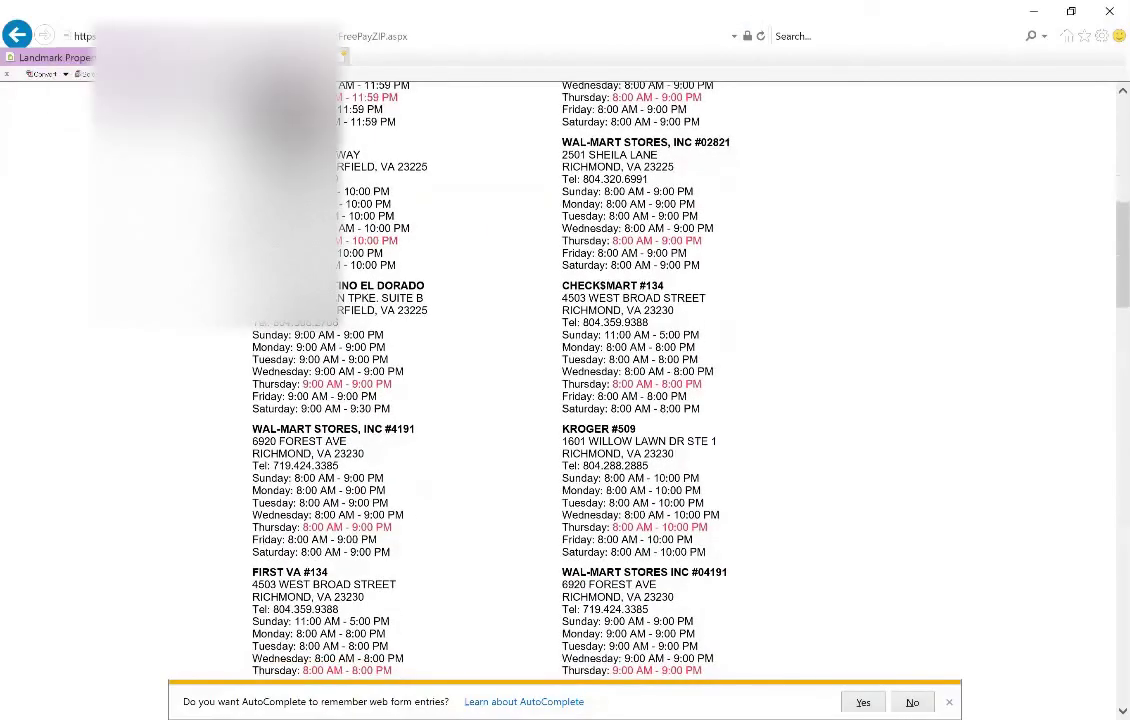
pyautogui.scroll(-1, 565, 400)
pyautogui.scroll(-1, 565, 400)
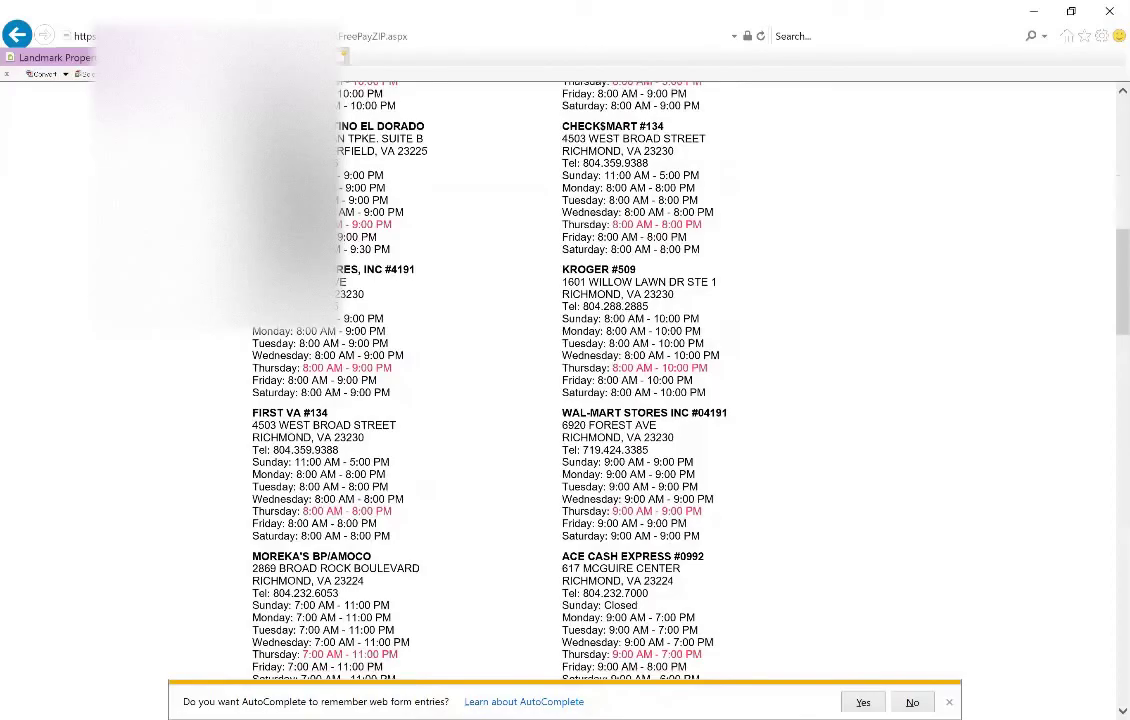
pyautogui.scroll(10, 565, 400)
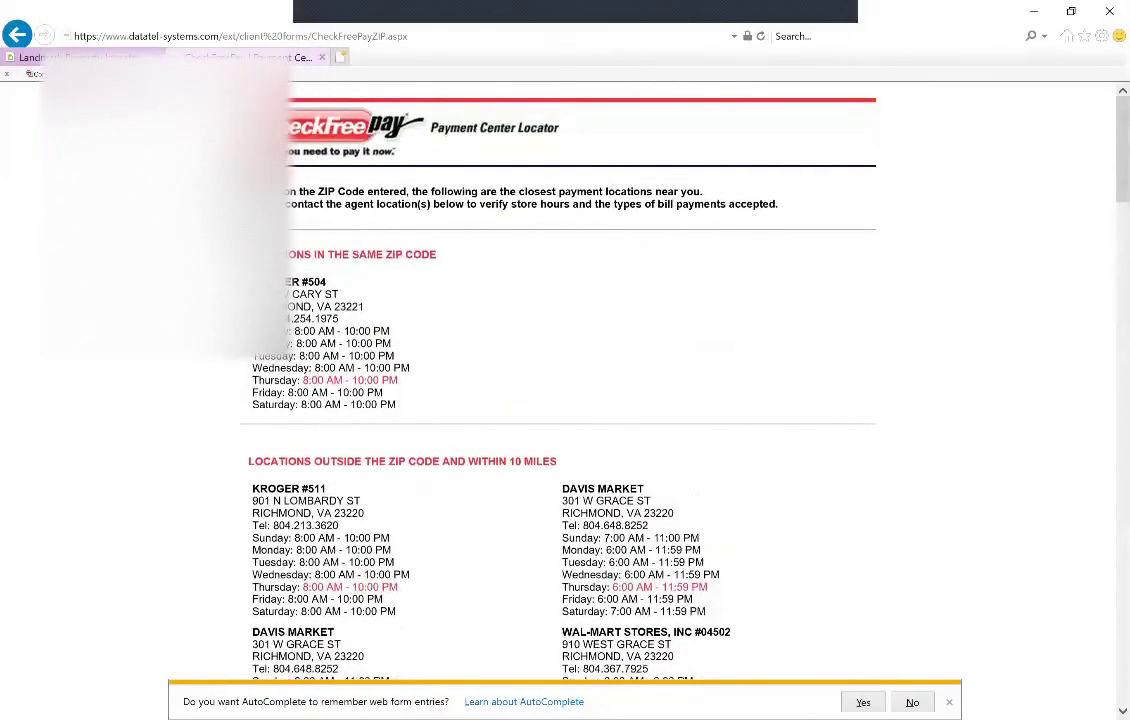
# - Return to the resident portal and reopen the one-time online rent payment page
pyautogui.click(85, 56)
pyautogui.click(390, 224)
pyautogui.click(391, 224)
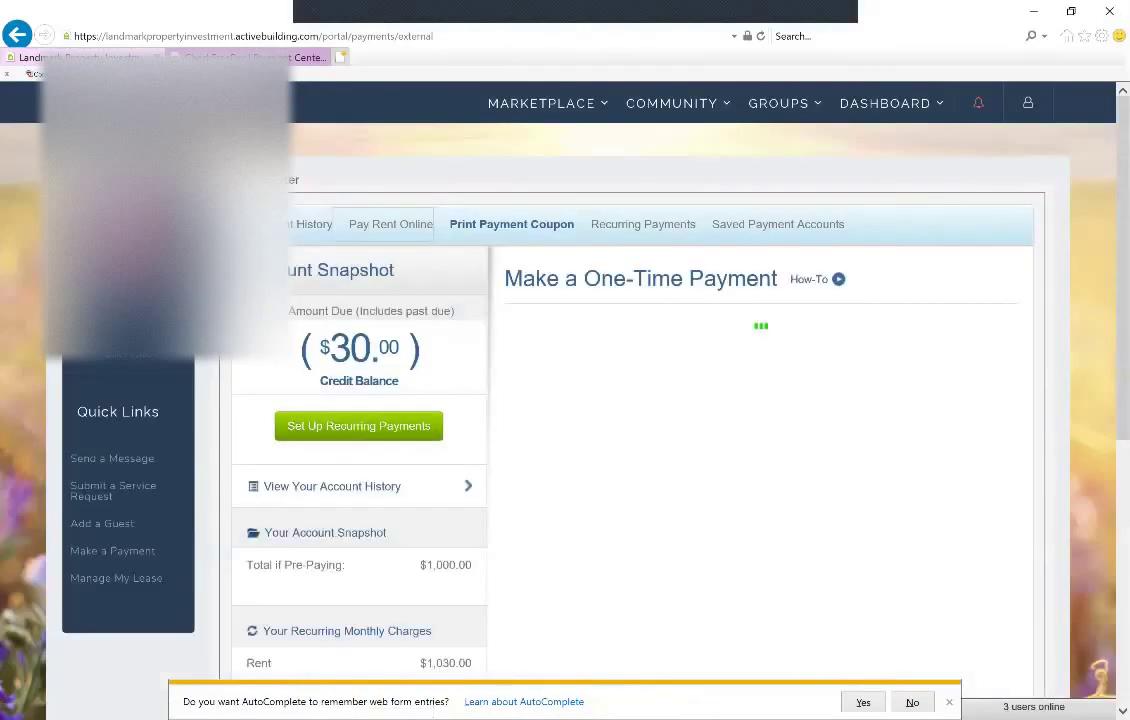